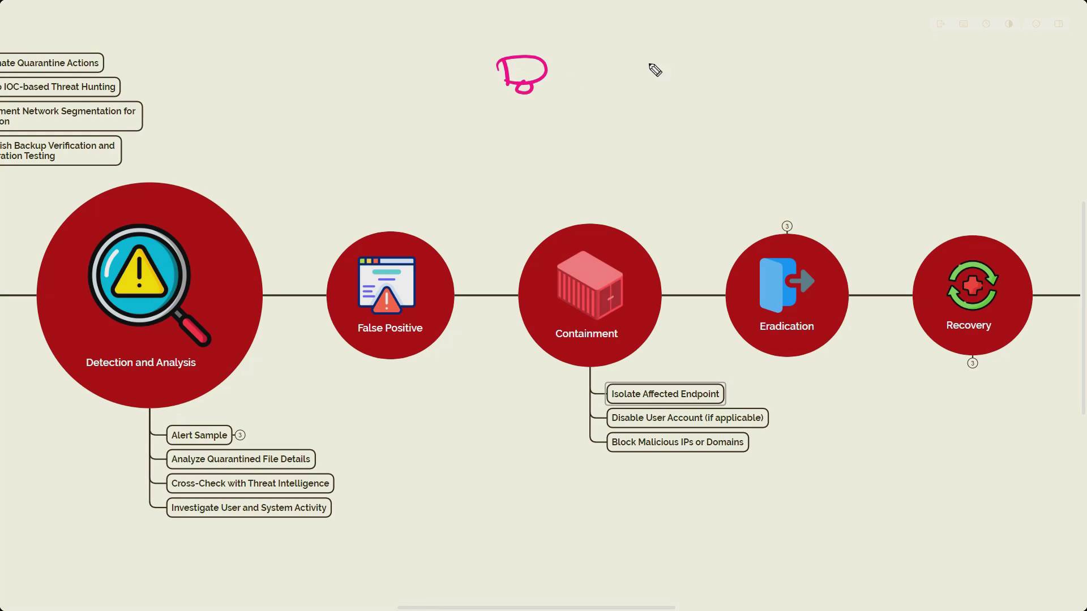
Step: Sketch two more D shapes, draw a box around all three, and cross out the first
left_click_drag(655, 59, 674, 90)
mouse_move(824, 63)
left_mouse_down()
mouse_move(830, 85)
mouse_move(846, 88)
left_mouse_up()
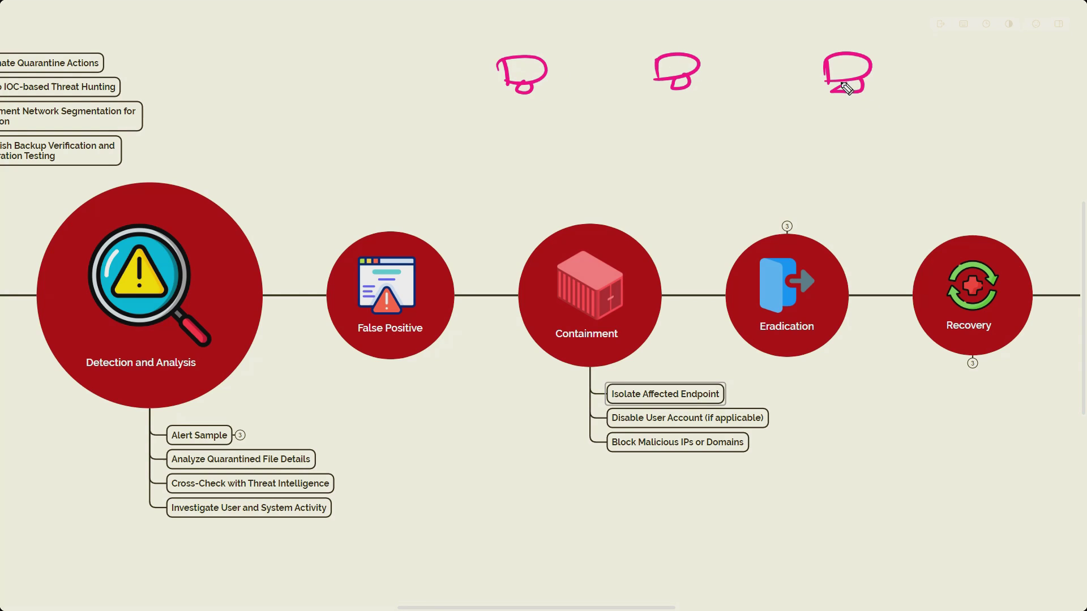
left_click_drag(459, 46, 466, 120)
mouse_move(452, 33)
left_mouse_down()
mouse_move(607, 36)
mouse_move(946, 111)
mouse_move(444, 130)
left_mouse_up()
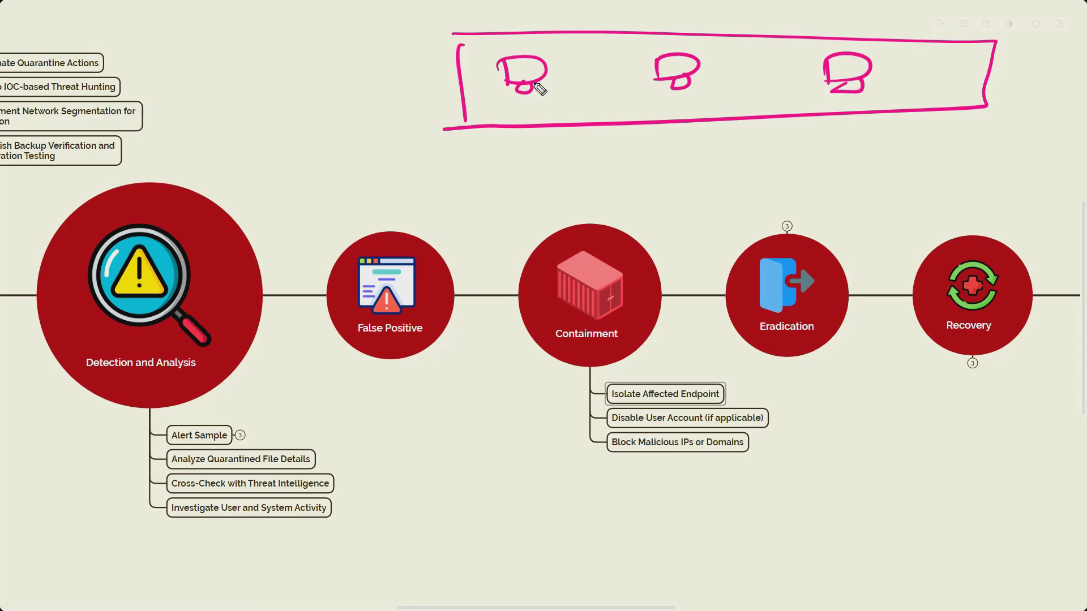
left_click_drag(485, 69, 509, 80)
left_click_drag(506, 63, 487, 101)
Step: Draw curved arrows and linking strokes from the first D to the other two
mouse_move(530, 100)
left_mouse_down()
mouse_move(576, 124)
mouse_move(678, 106)
left_mouse_up()
mouse_move(539, 86)
left_mouse_down()
mouse_move(682, 128)
mouse_move(831, 104)
left_mouse_up()
left_click_drag(547, 73, 677, 73)
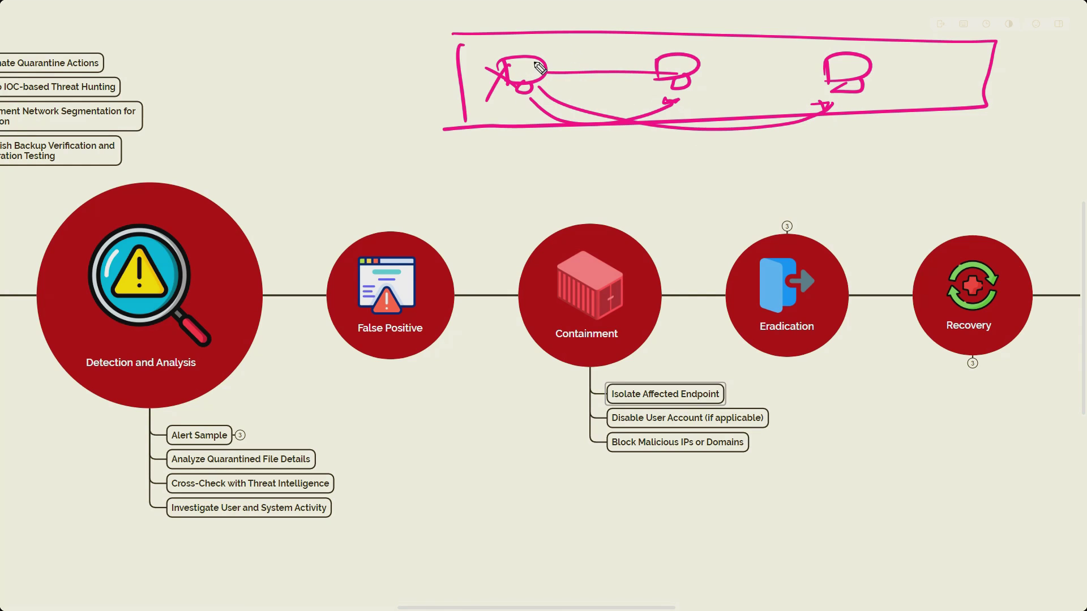
left_click_drag(549, 34, 567, 138)
left_click_drag(558, 61, 630, 89)
left_click_drag(570, 106, 620, 55)
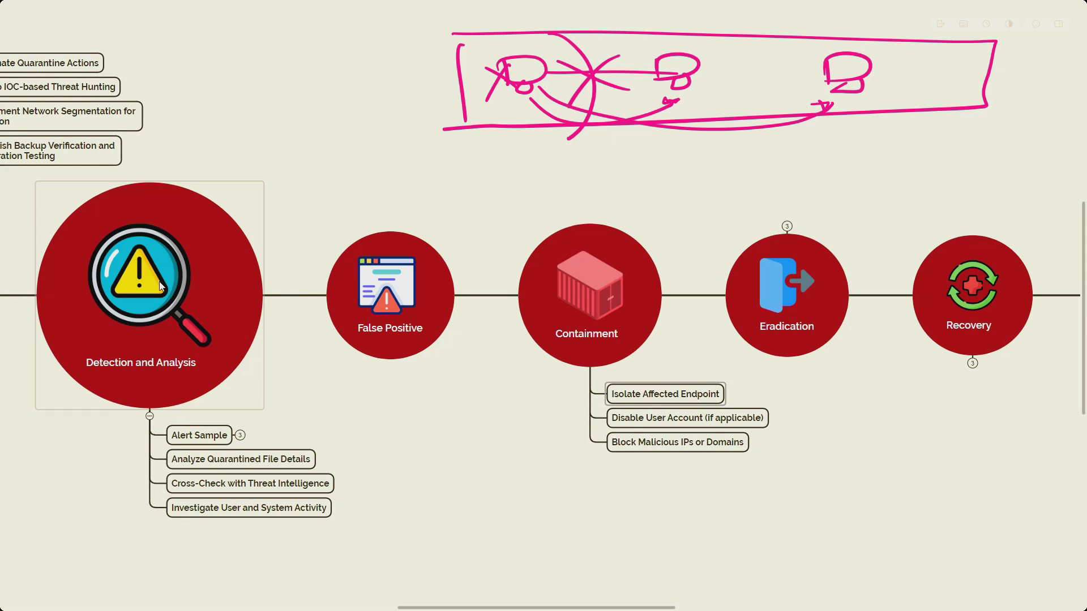
left_click(184, 384)
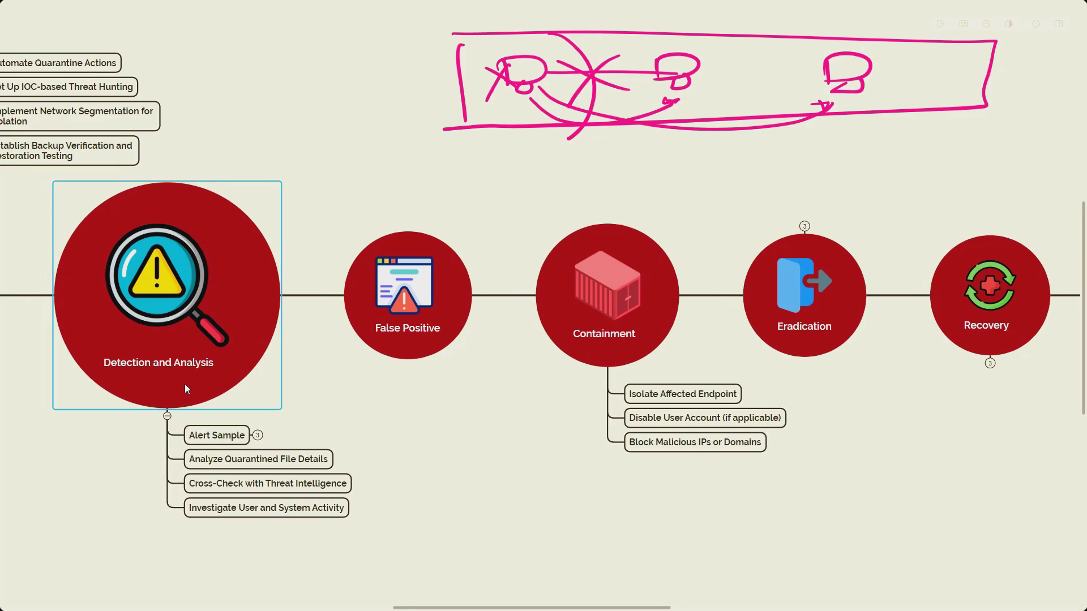
left_click(597, 351)
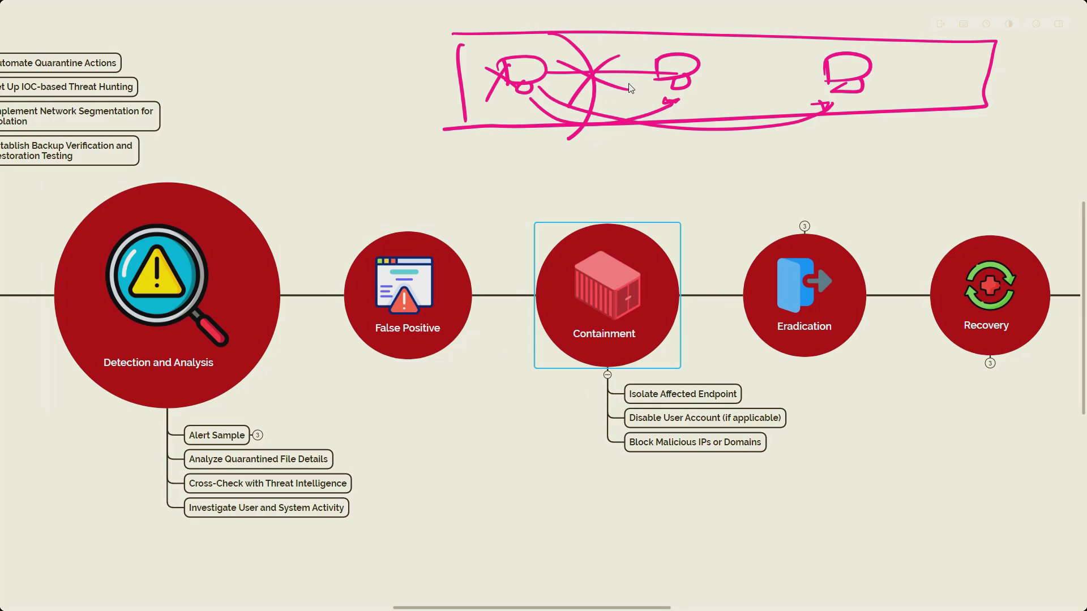
left_click(680, 422)
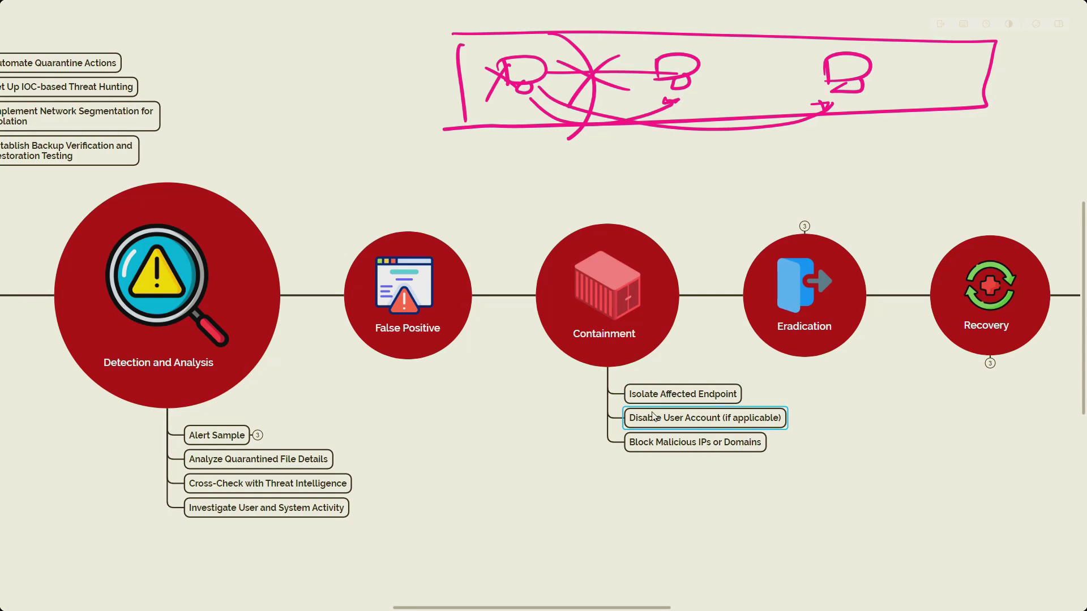
left_click(668, 444)
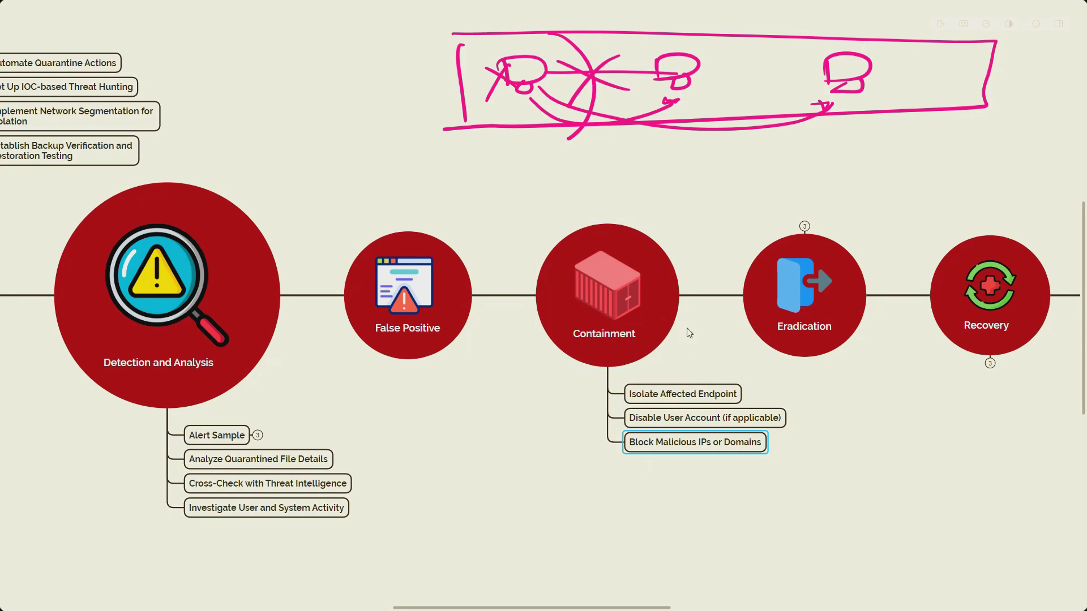
left_click(669, 311)
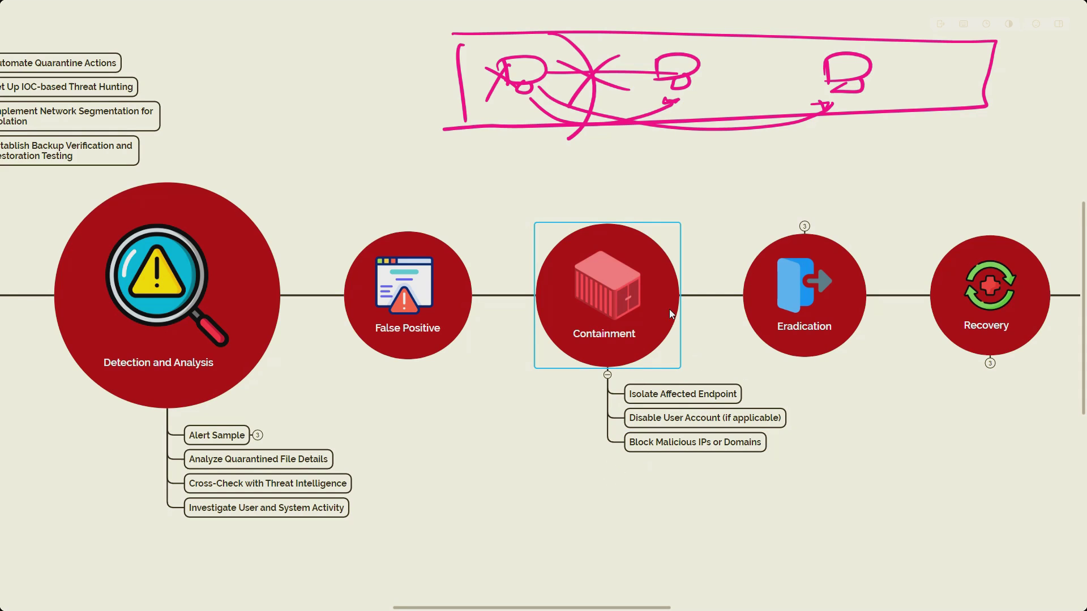
Step: Move the selection right to the Eradication phase
key("Right")
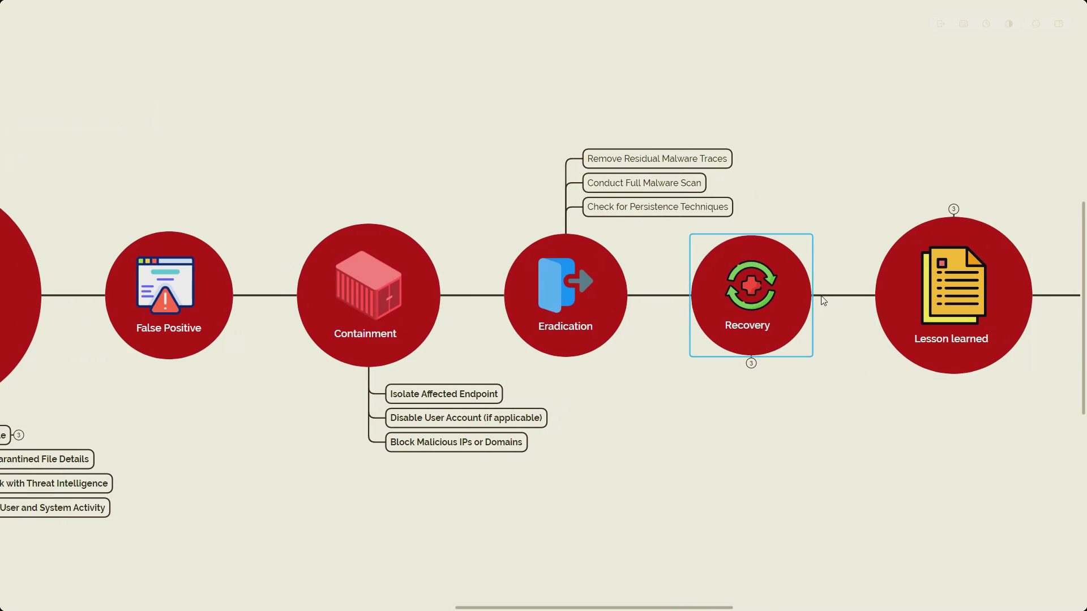
Step: Expand Recovery's three sub-steps and select Restore from Backup (if required) and Monitor for Re-Infection
left_click(751, 362)
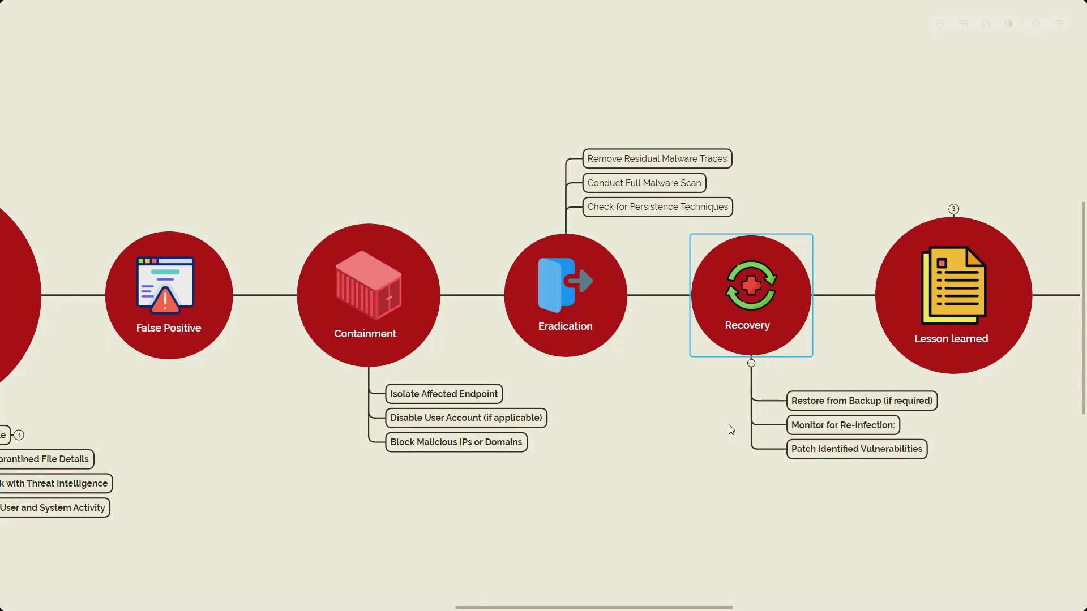
left_click(671, 461)
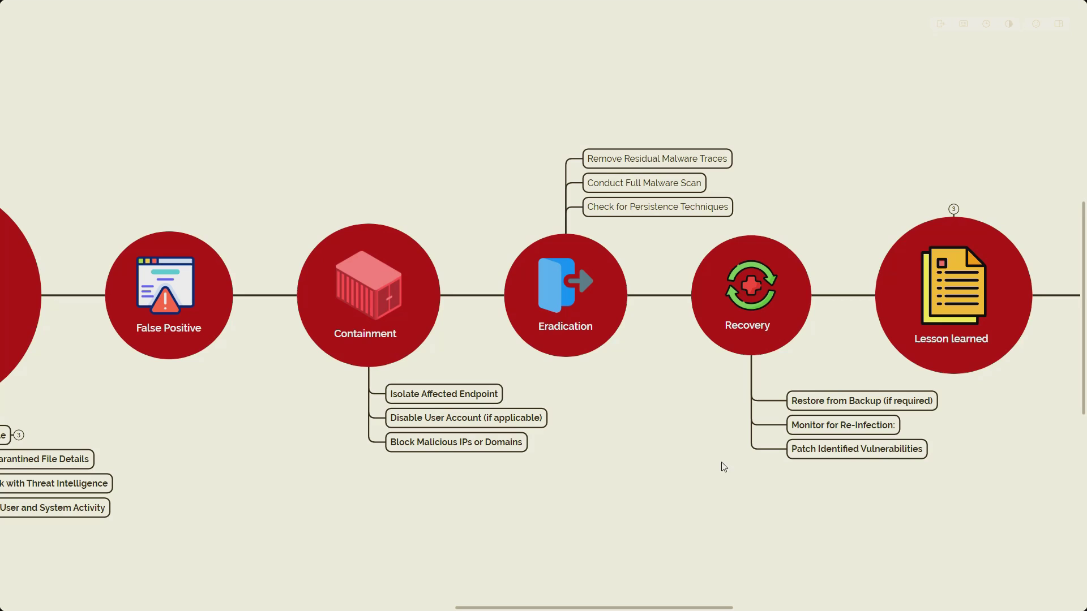
left_click(883, 403)
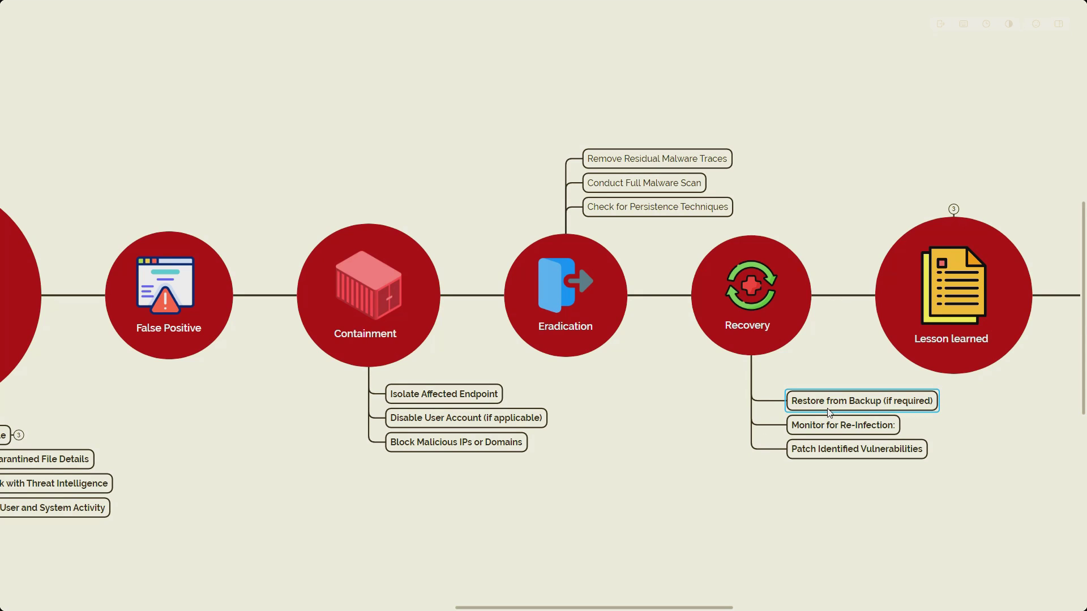
left_click(832, 433)
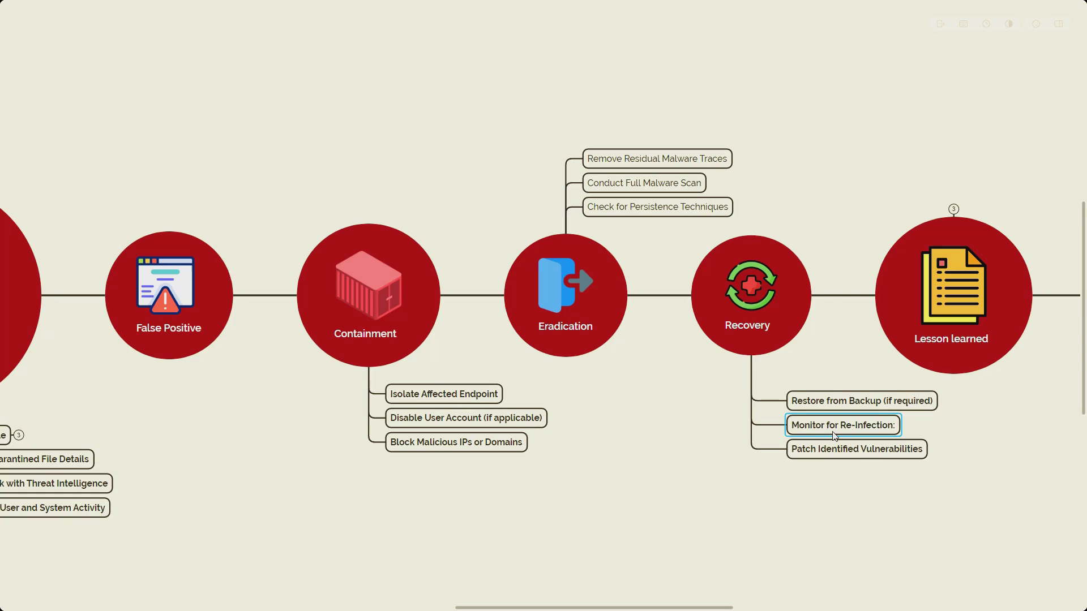
Step: Select the Patch Identified Vulnerabilities sub-step
left_click(802, 450)
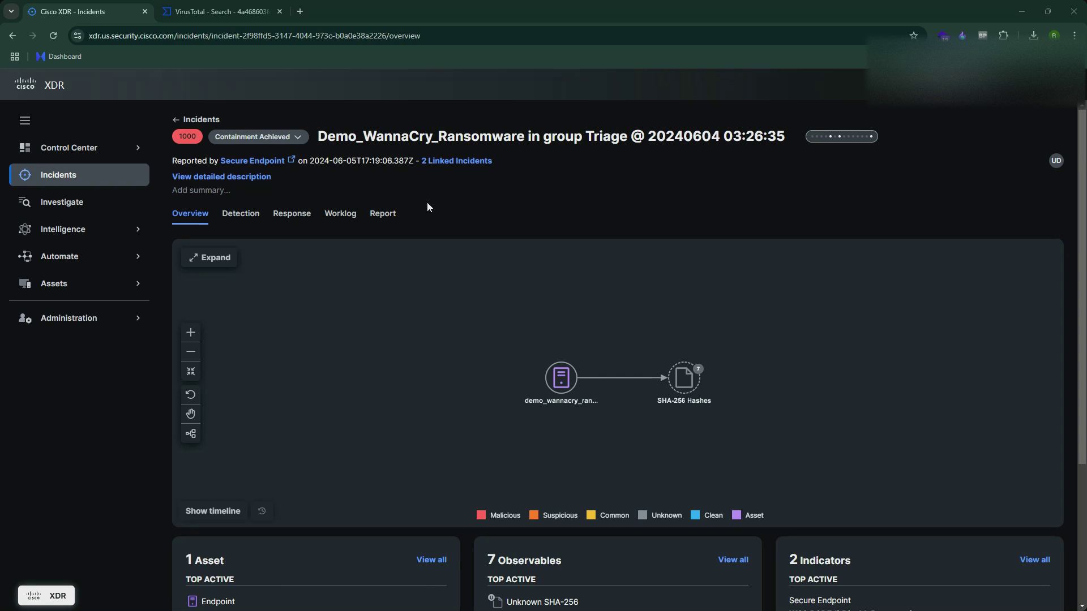
scroll(462, 252, "down", 3)
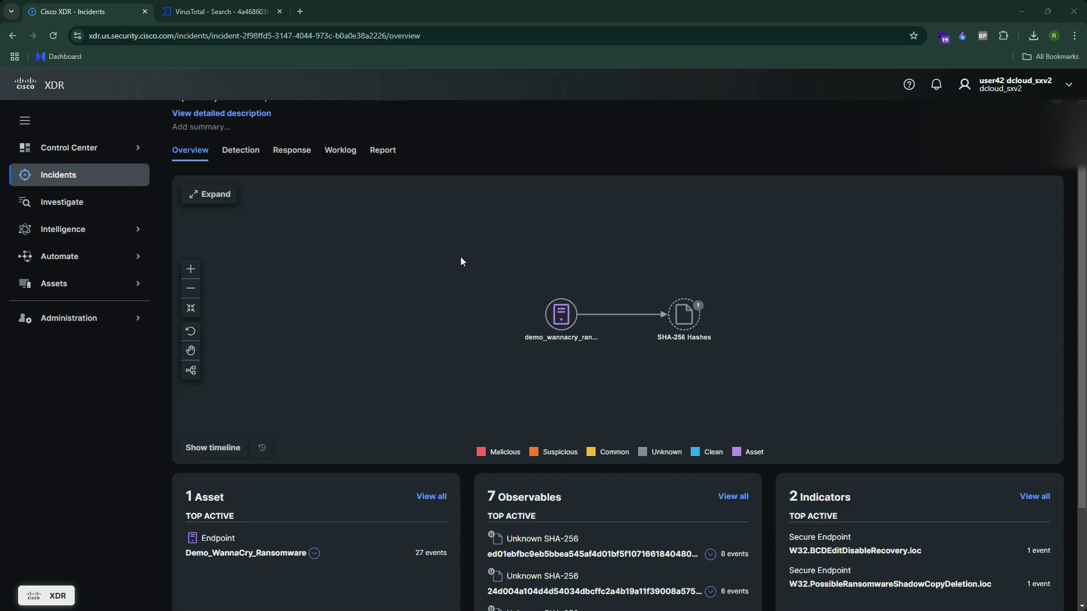
left_click_drag(181, 367, 251, 372)
left_click(250, 374)
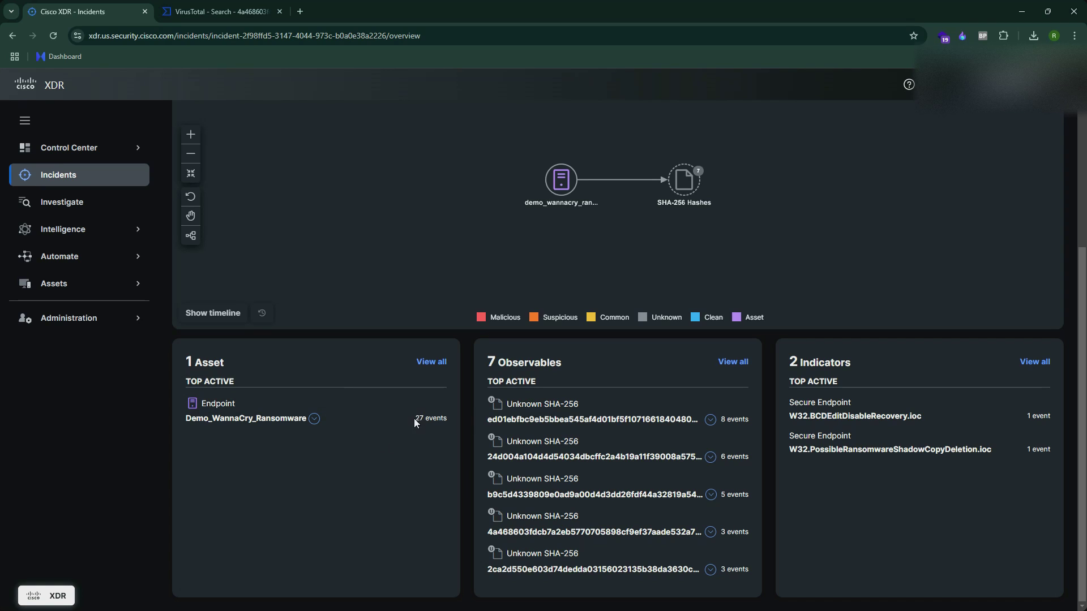
left_click_drag(416, 419, 447, 420)
left_click(422, 471)
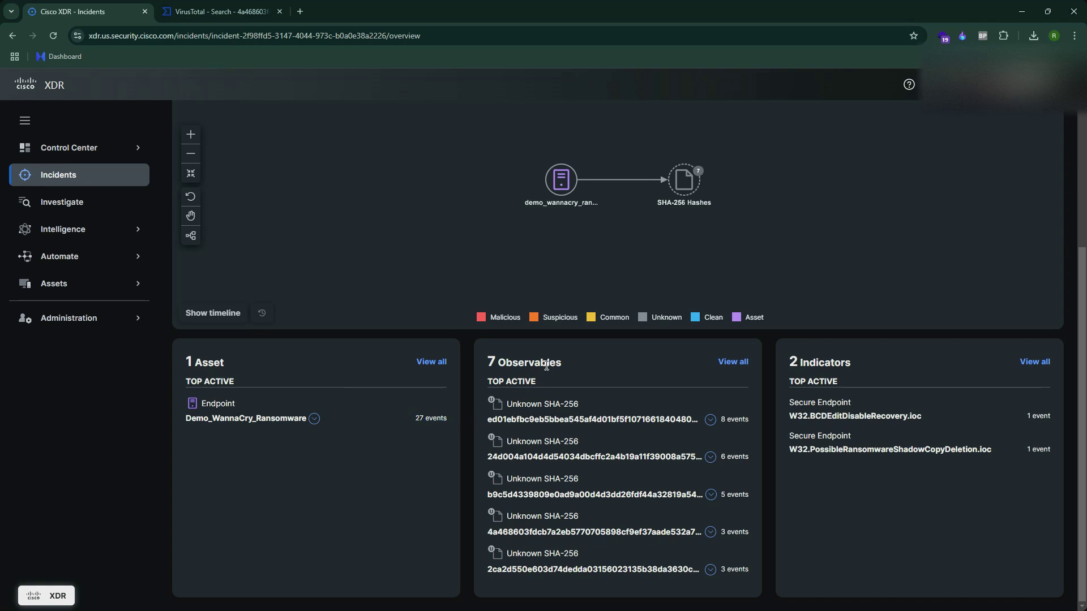
left_click_drag(570, 365, 492, 362)
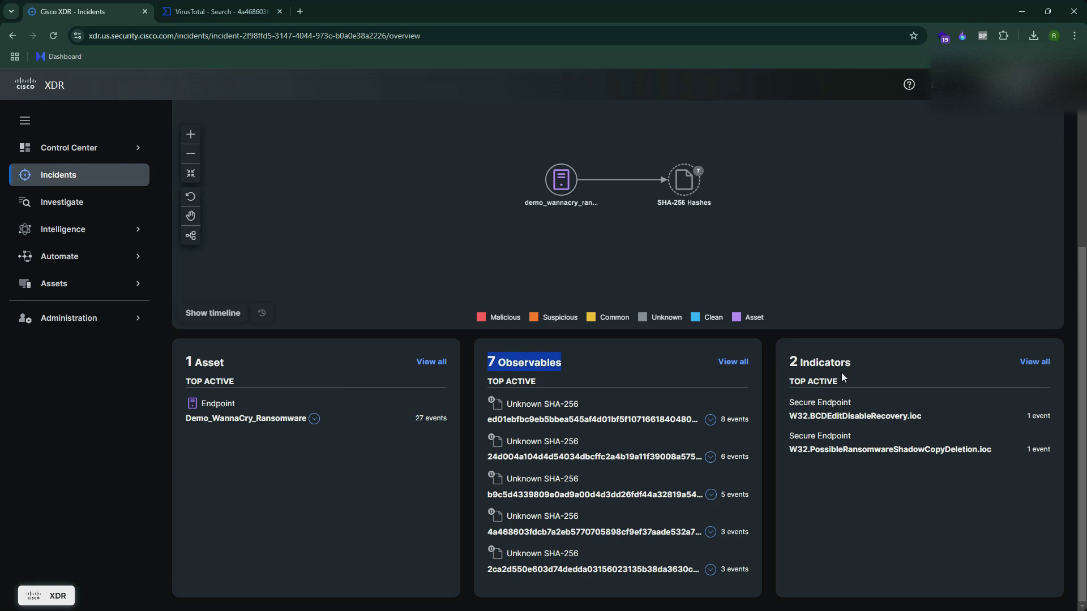
left_click_drag(855, 364, 790, 376)
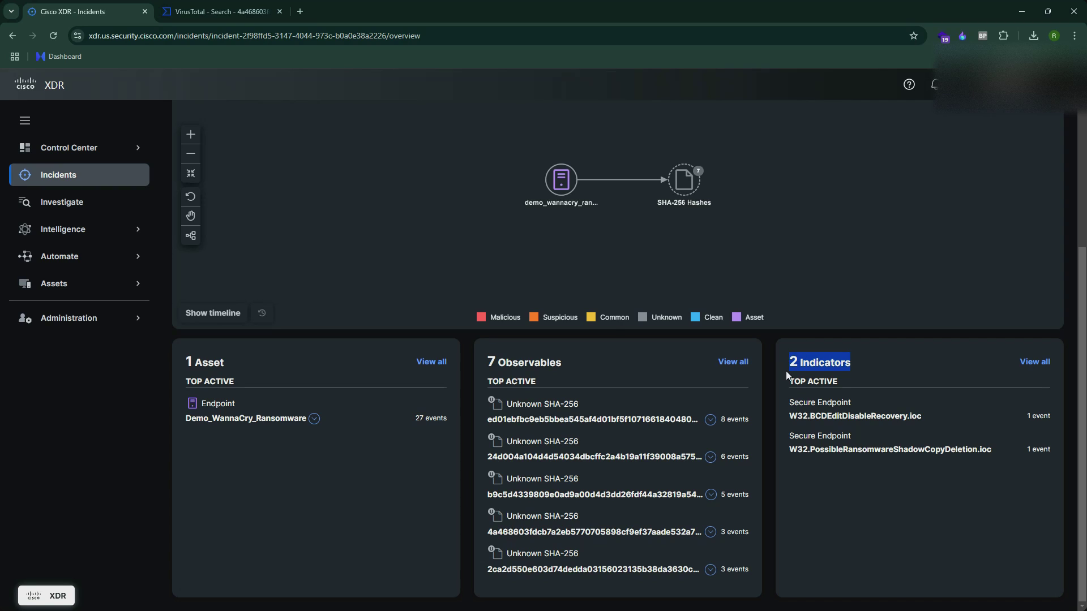
left_click_drag(592, 355, 480, 365)
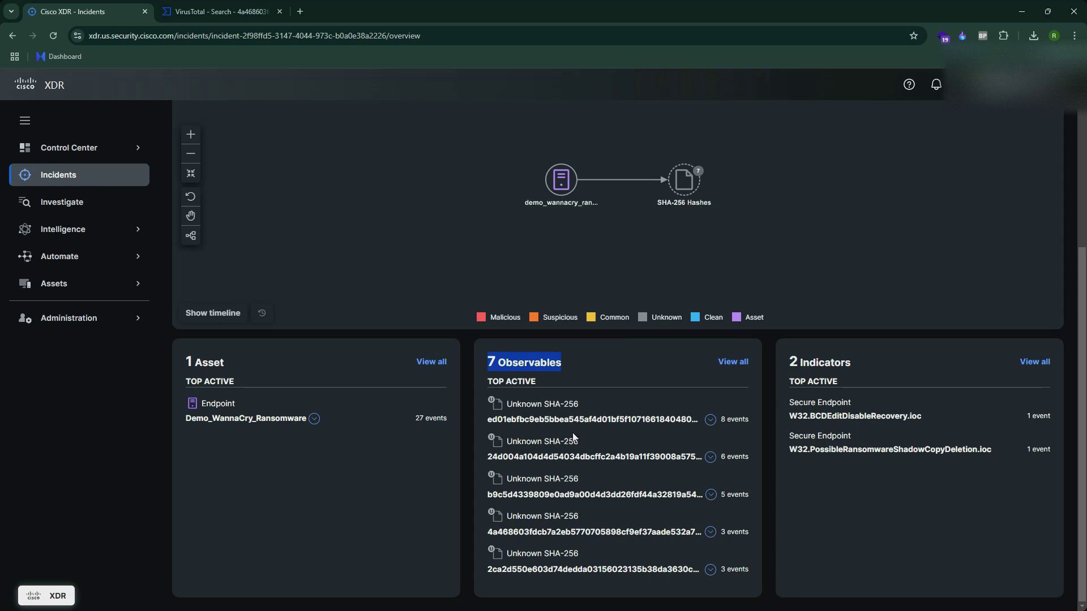
scroll(600, 362, "up", 4)
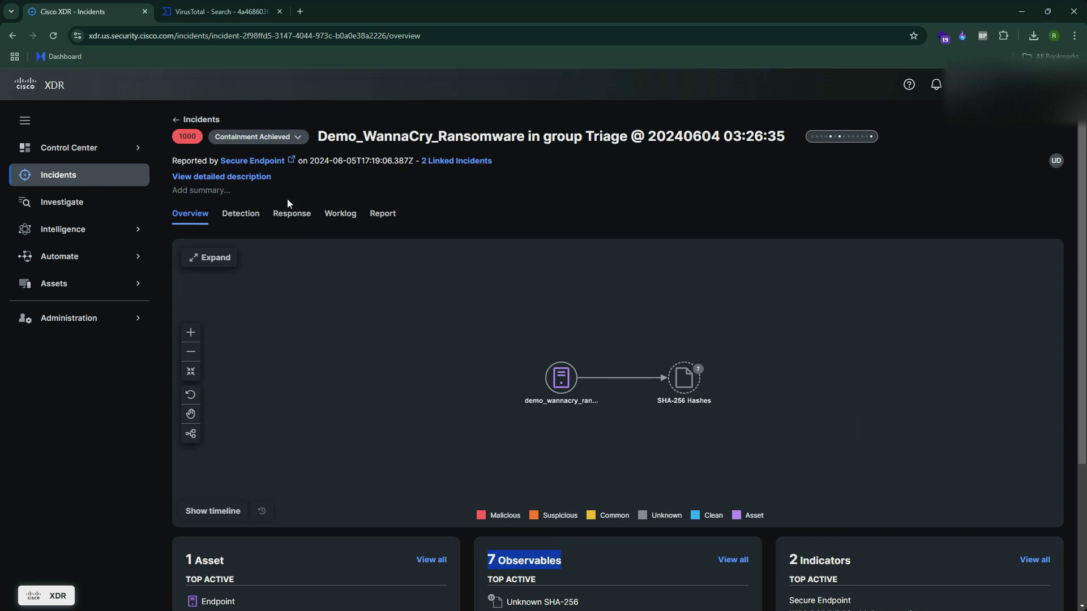
Step: Open the incident's detection events and copy the 4a468603… file's SHA-256 value
left_click(247, 220)
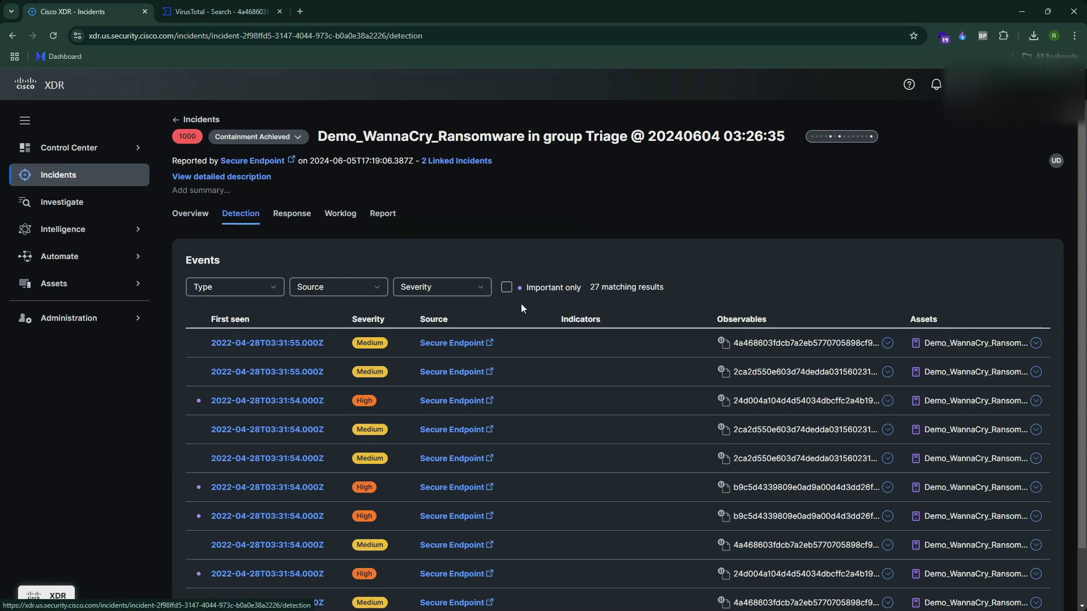
left_click(887, 343)
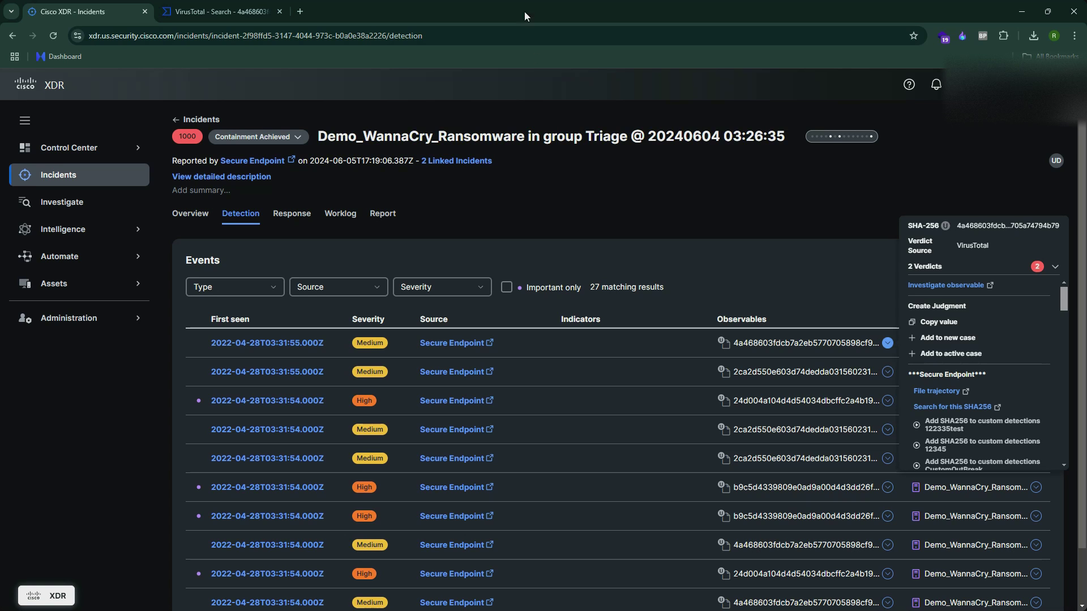
left_click(224, 12)
left_click(117, 18)
left_click(938, 324)
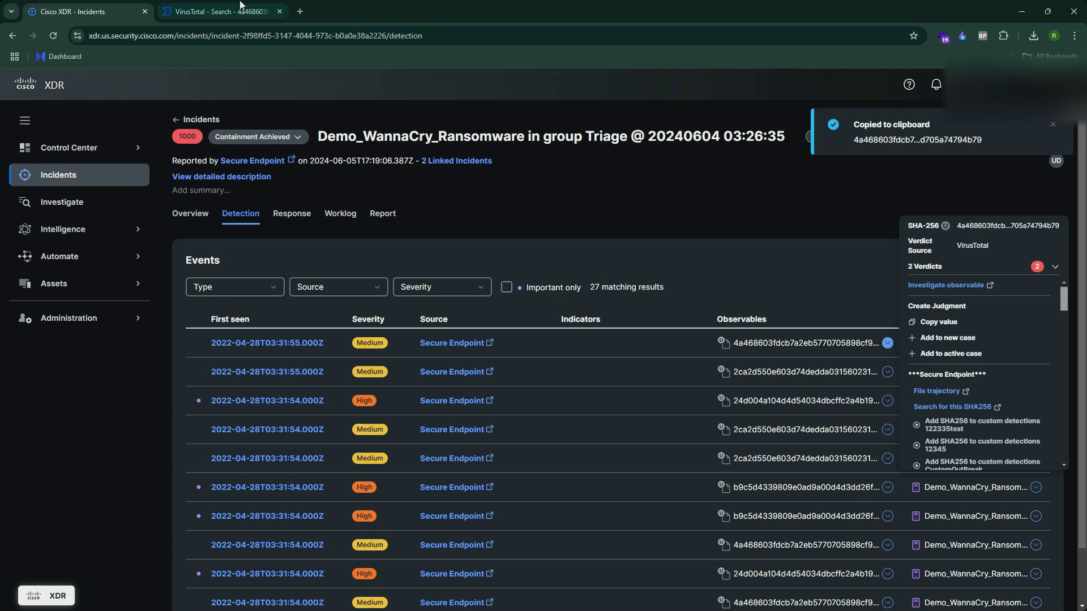
Step: Search VirusTotal for the pasted hash and review its 62/72 malicious WannaCry verdict
left_click(218, 11)
triple_click(183, 82)
key("ctrl+v")
key("Return")
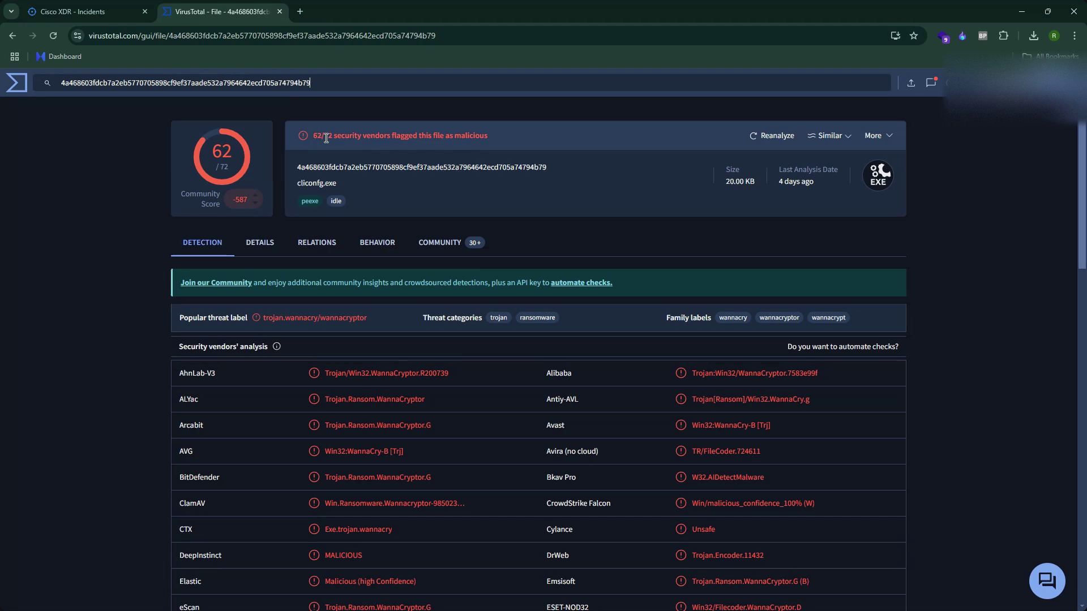
left_click_drag(322, 137, 404, 137)
left_click(429, 134)
scroll(515, 339, "down", 20)
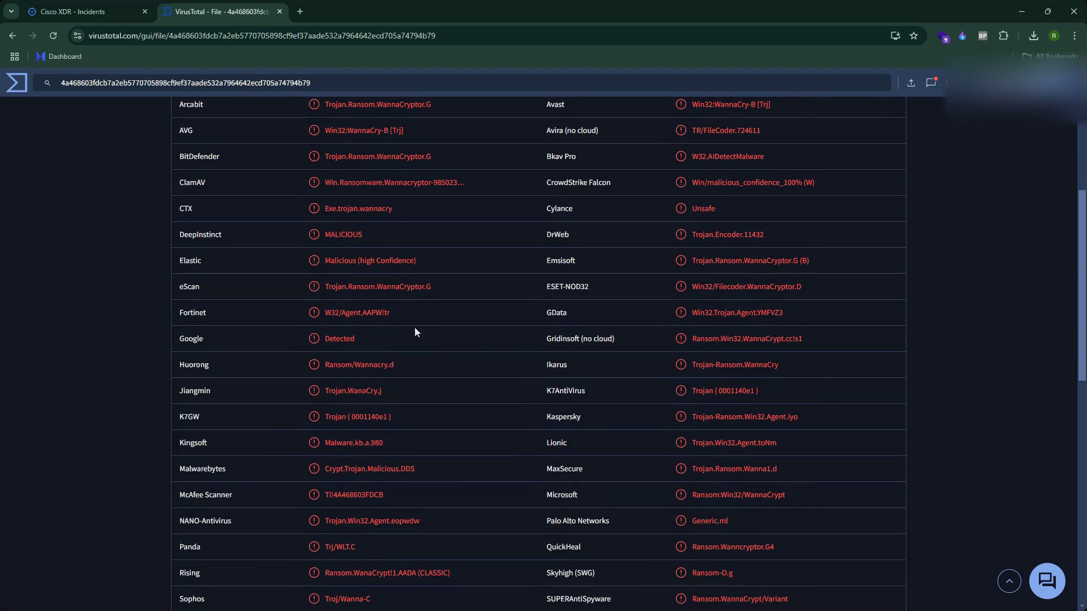
scroll(353, 271, "up", 15)
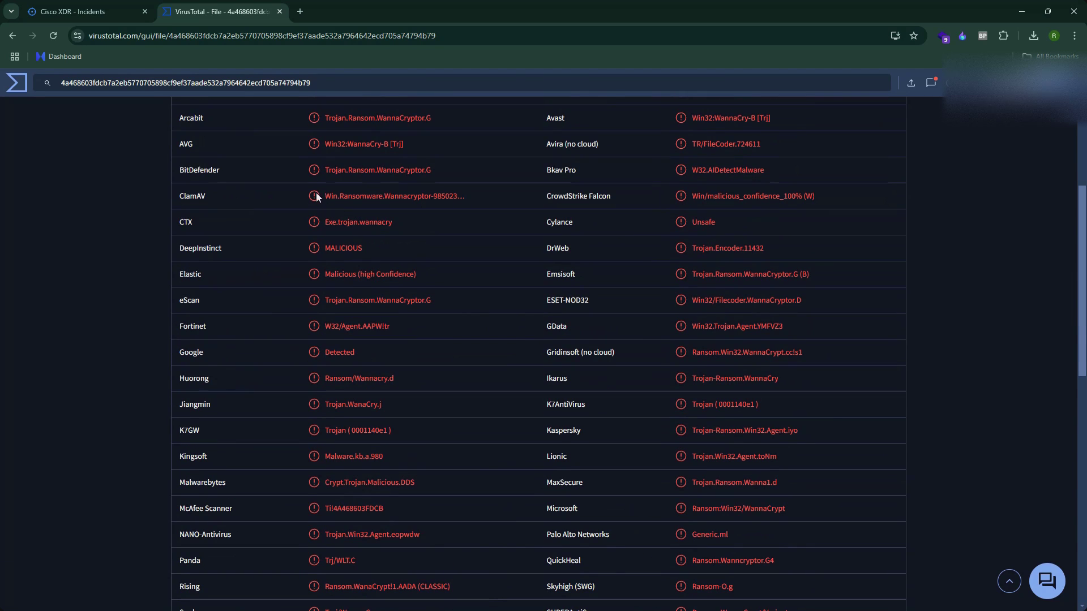
Step: Back in XDR, check the 2ca2d550 hash's verdicts, then open the Response playbook
left_click(102, 14)
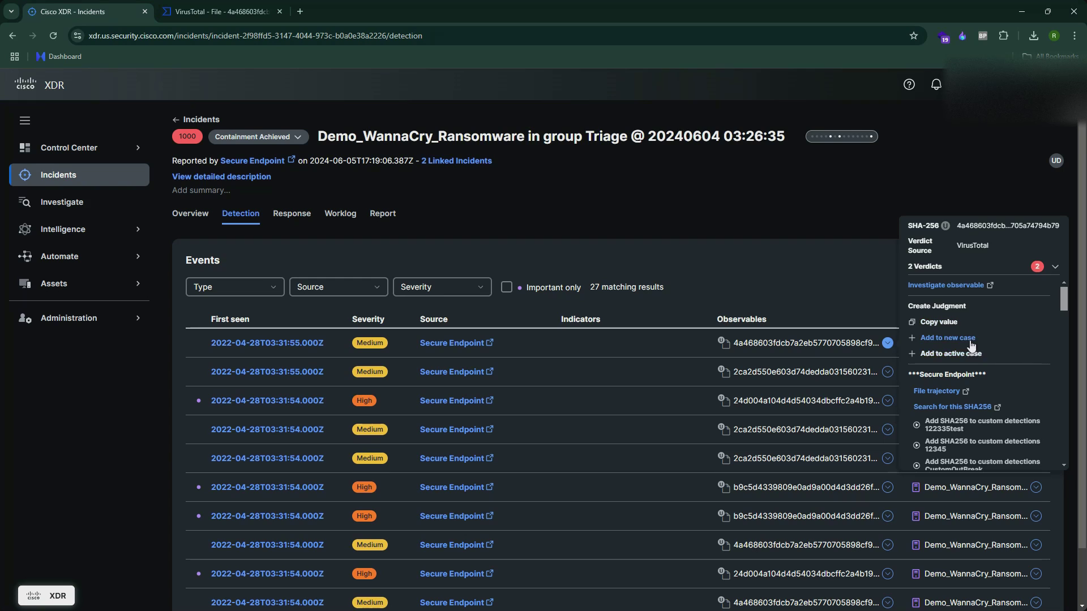
scroll(976, 360, "down", 3)
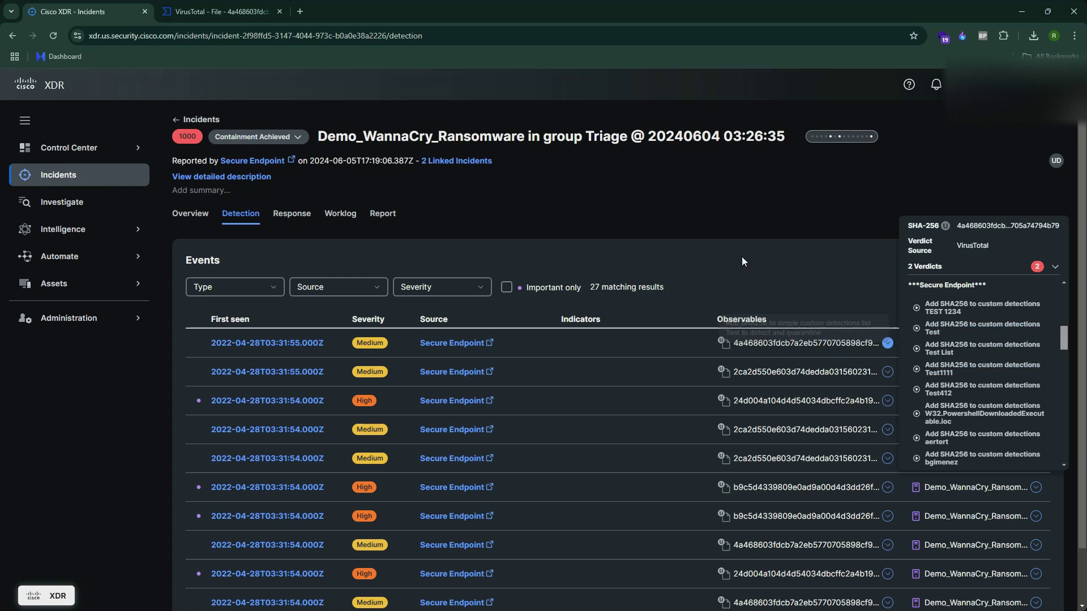
left_click(886, 343)
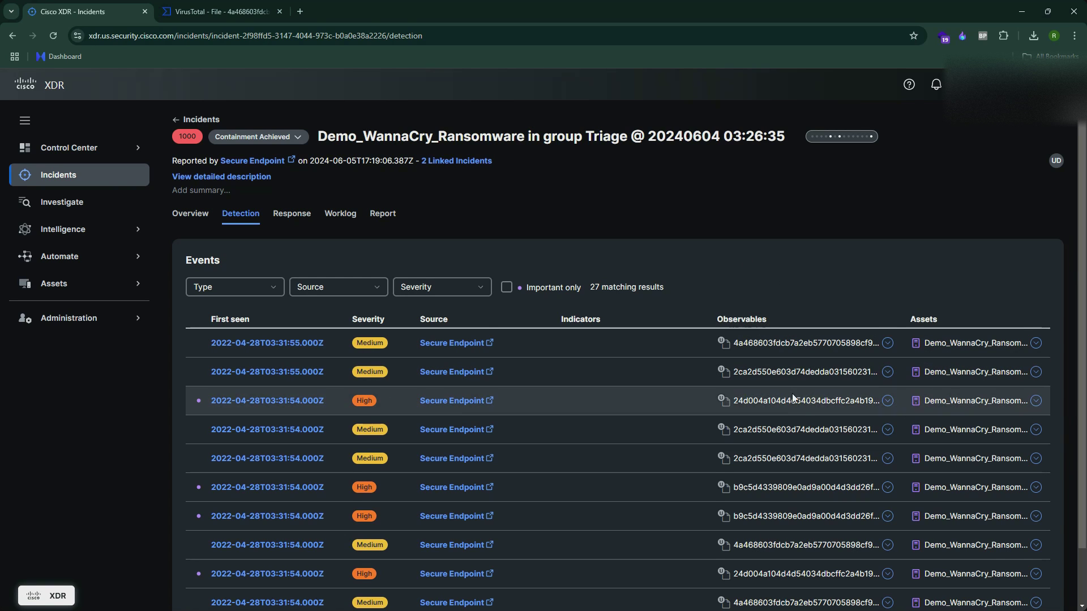
scroll(816, 410, "down", 2)
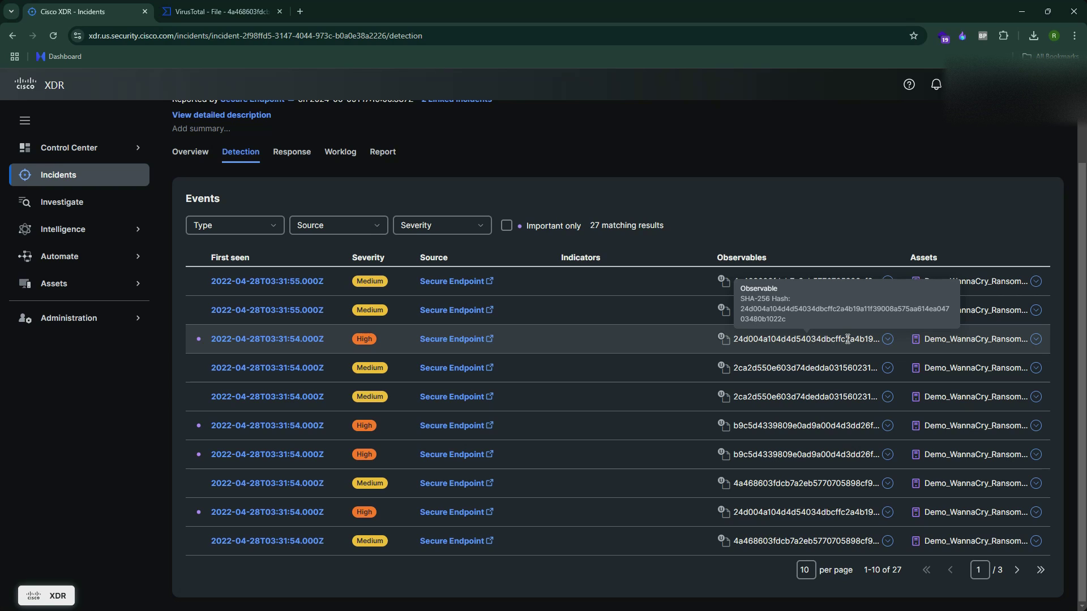
left_click(888, 370)
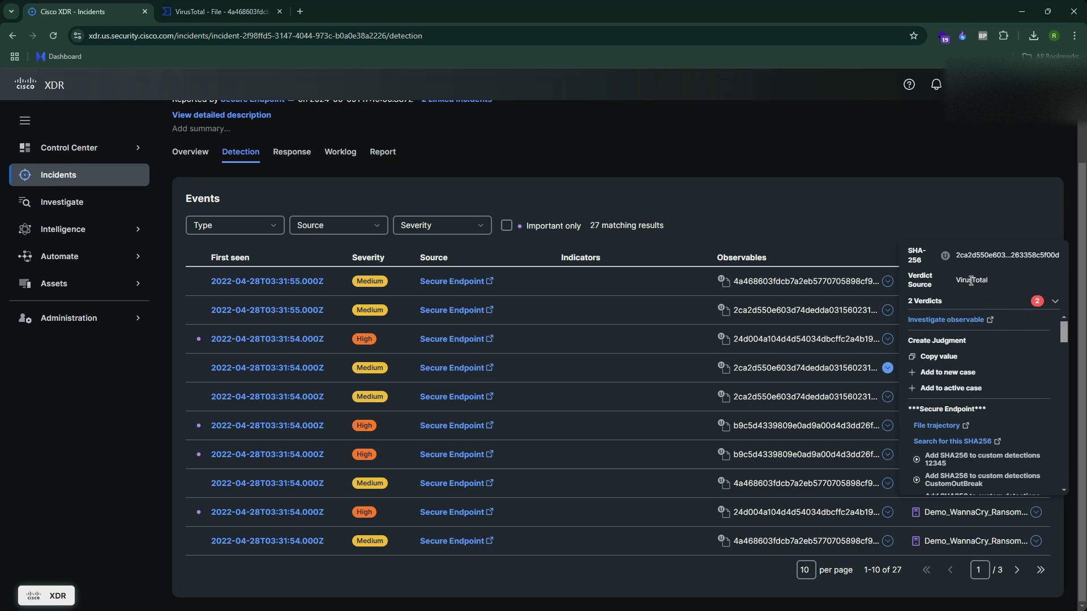
left_click(762, 229)
scroll(321, 290, "up", 2)
left_click(298, 227)
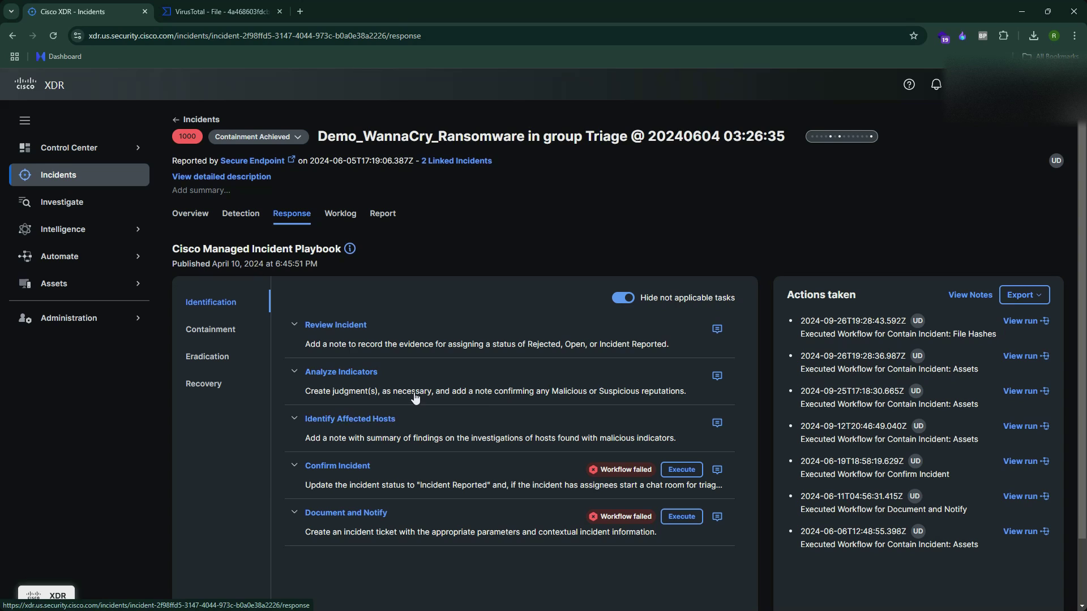
left_click(717, 377)
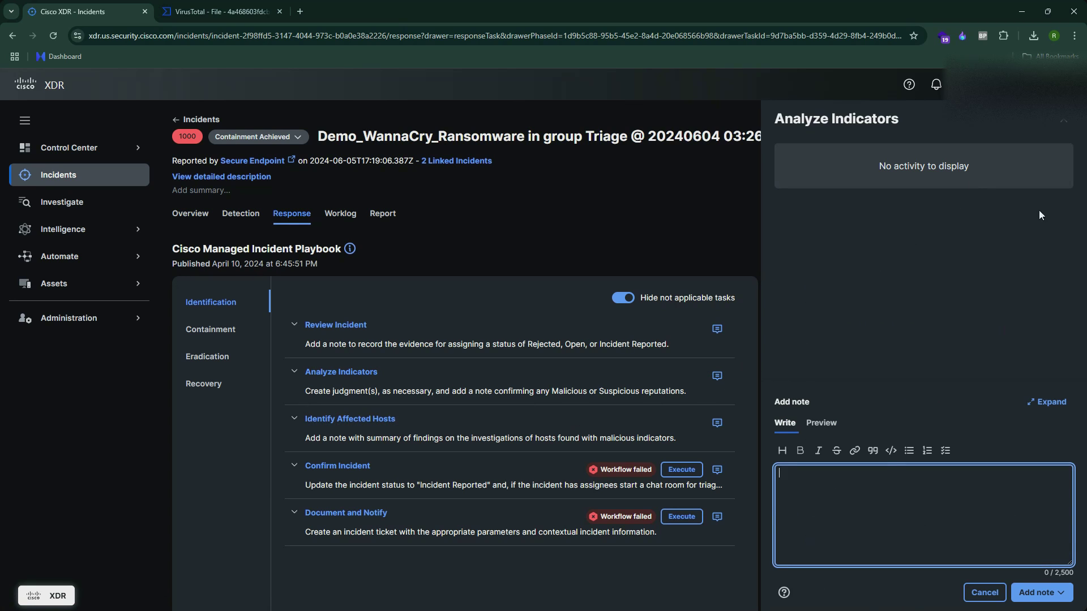
left_click(1063, 132)
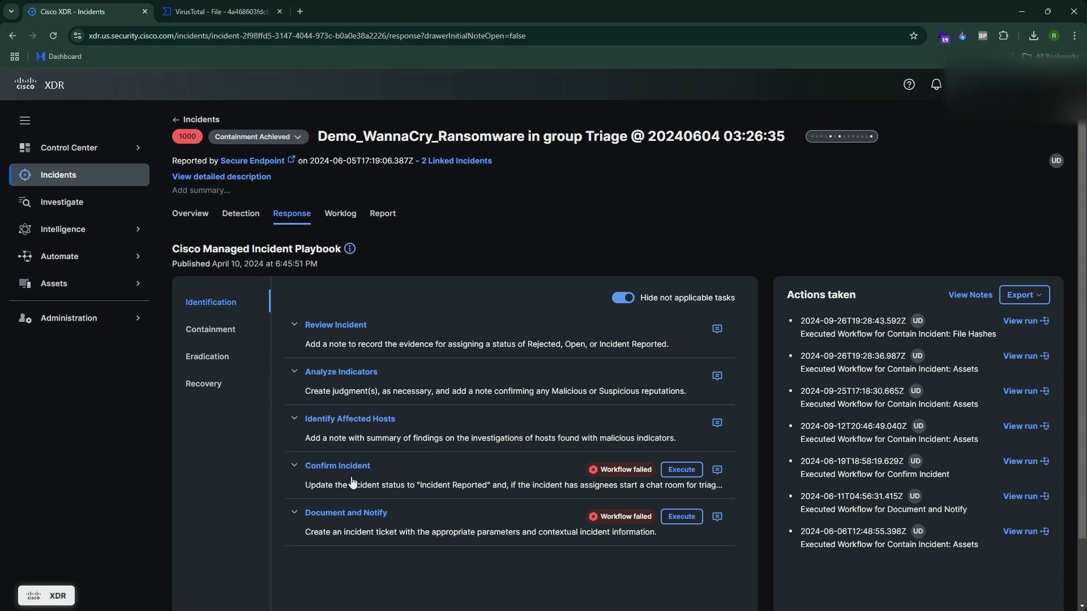
Step: Review the playbook's Containment tasks, then show the Eradication phase tasks
left_click(219, 330)
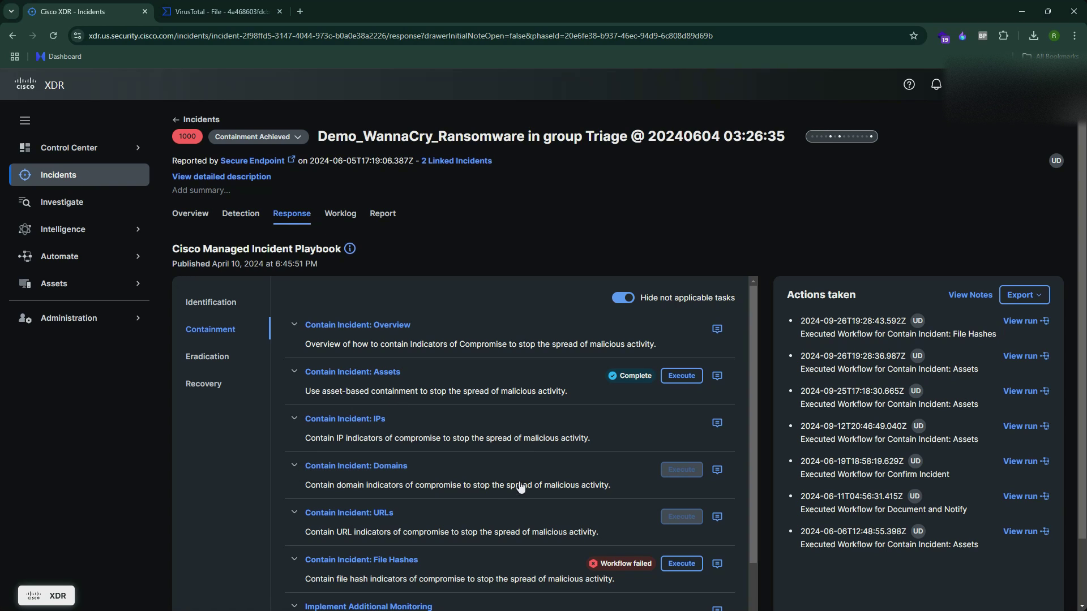
scroll(496, 479, "down", 2)
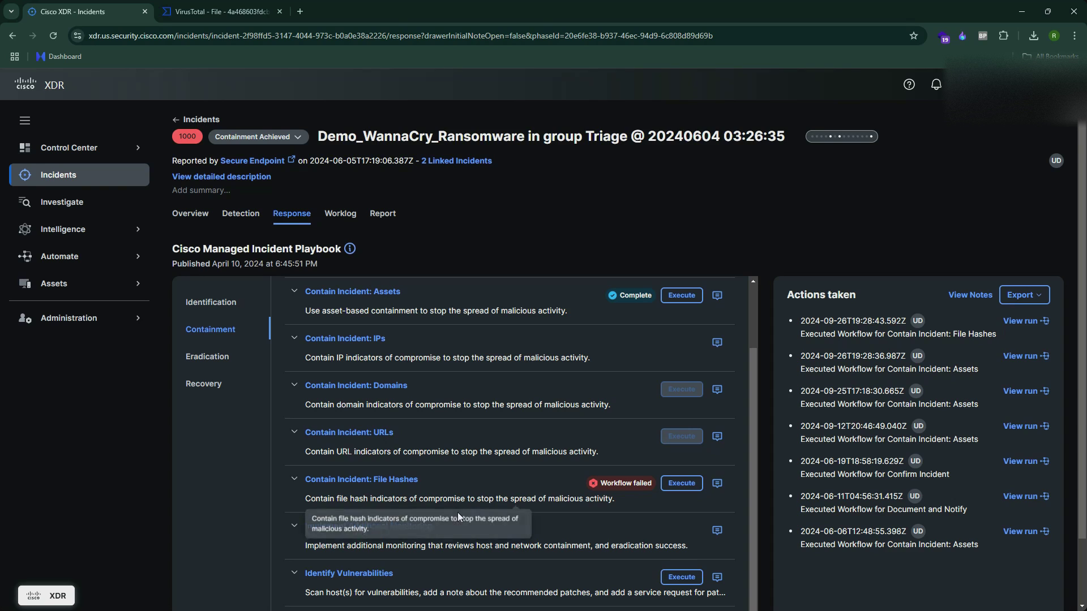
scroll(439, 507, "down", 2)
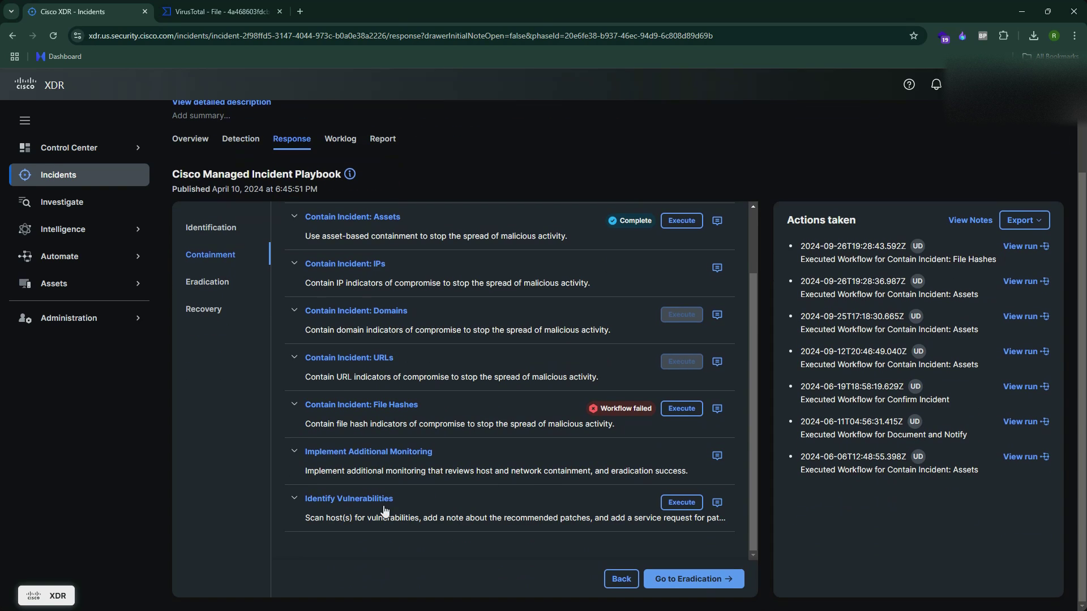
scroll(396, 481, "up", 2)
left_click(200, 290)
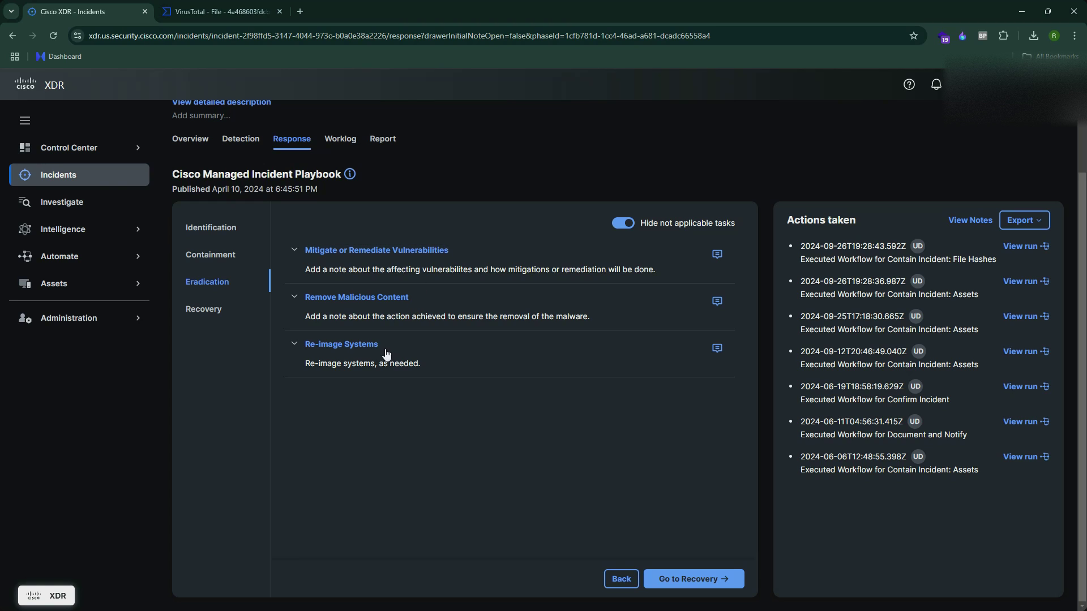
Step: Open and dismiss the Re-image Systems note drawer, then show the Recovery tasks
left_click(716, 349)
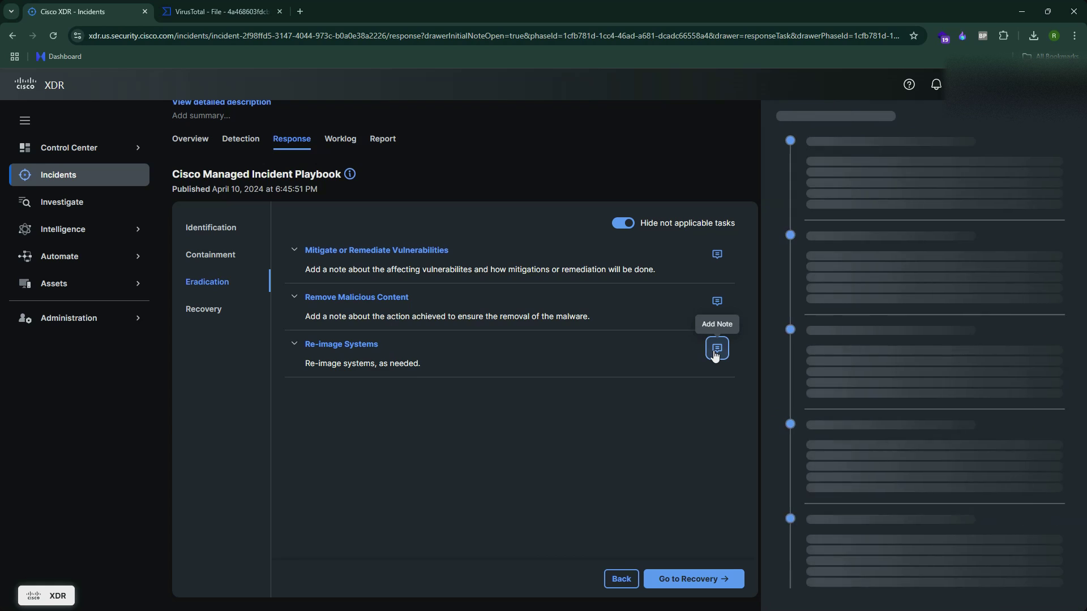
left_click(1063, 122)
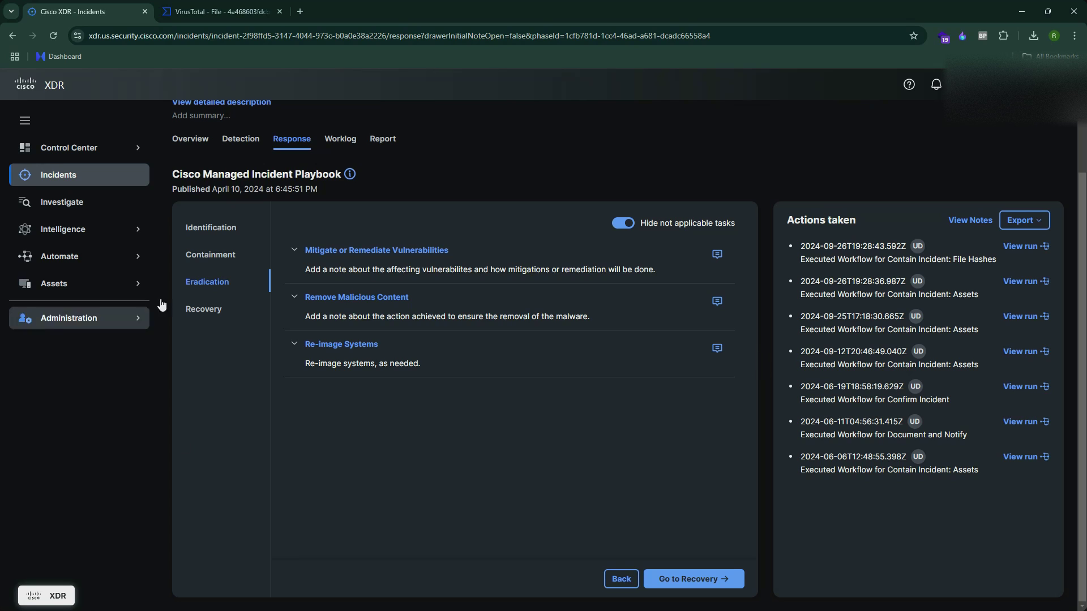
left_click(204, 310)
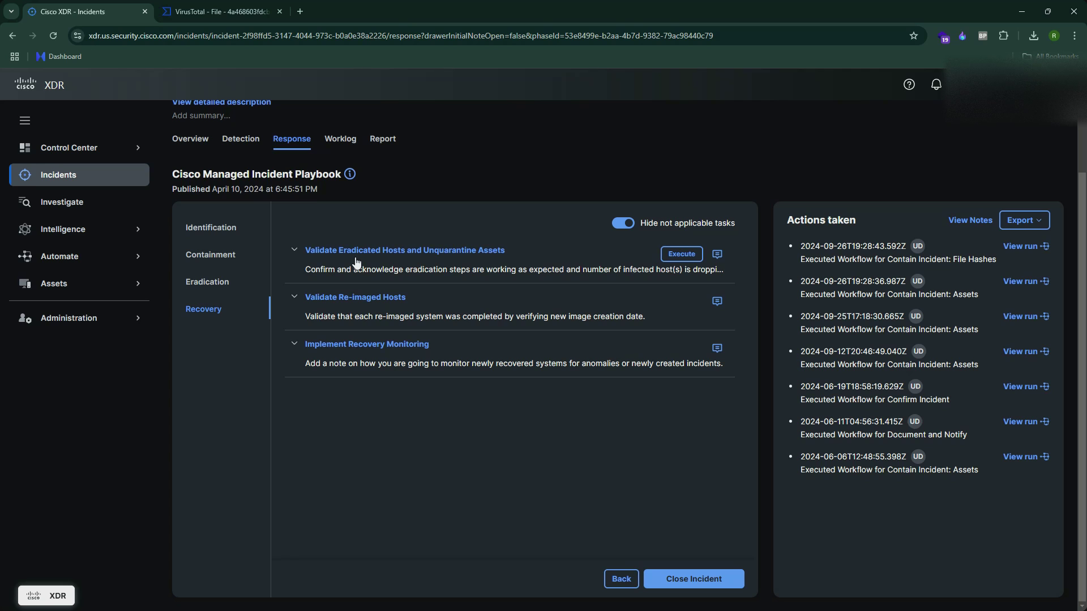
Step: Open the Report tab and read from the Executive Summary down to the Incident Timeline
left_click(382, 139)
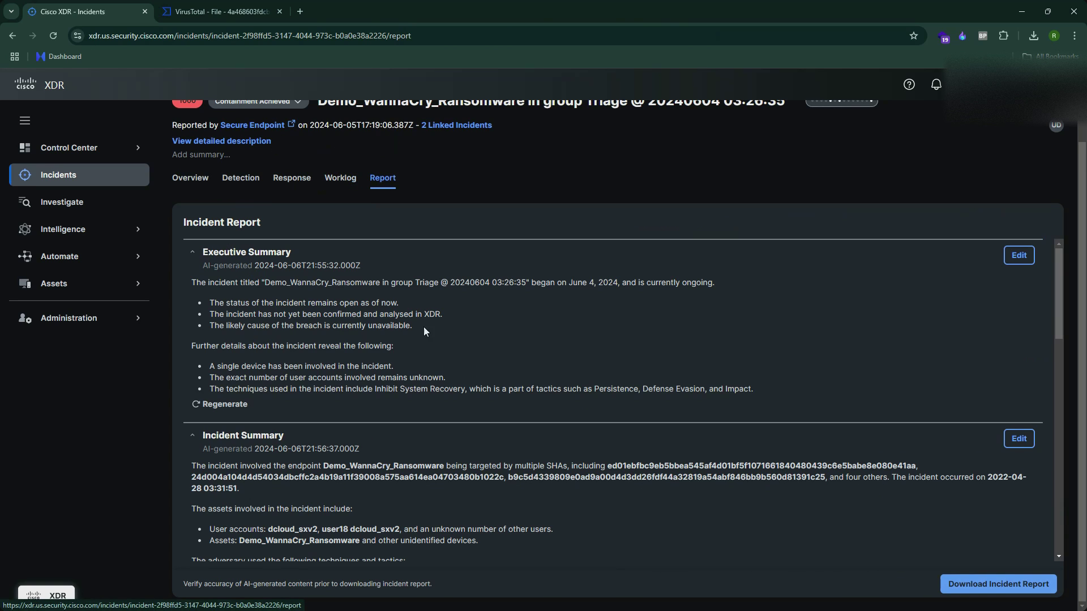
scroll(321, 360, "down", 5)
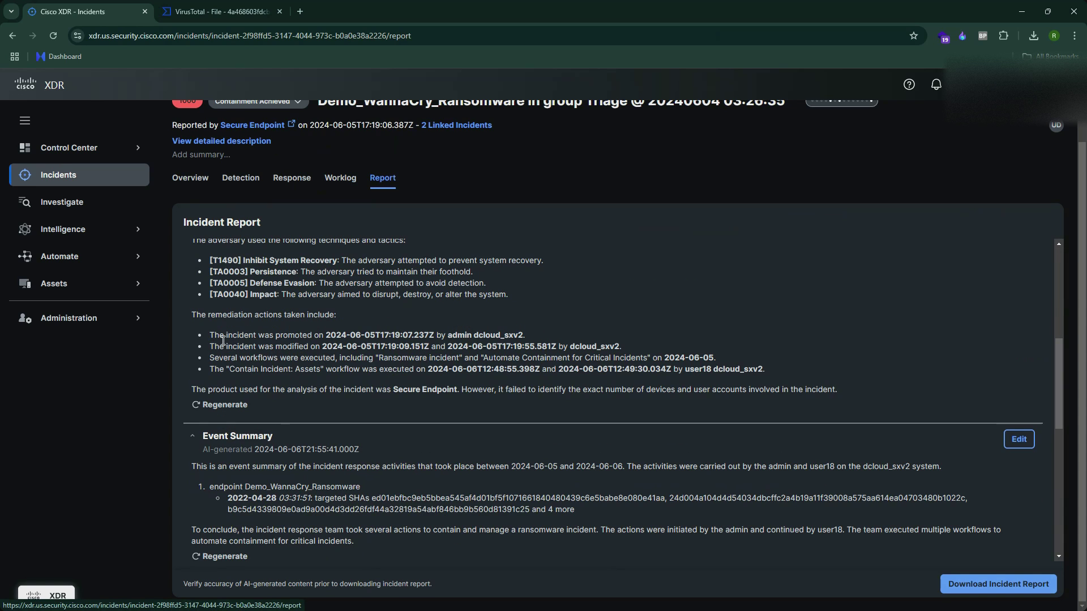
scroll(305, 328, "down", 5)
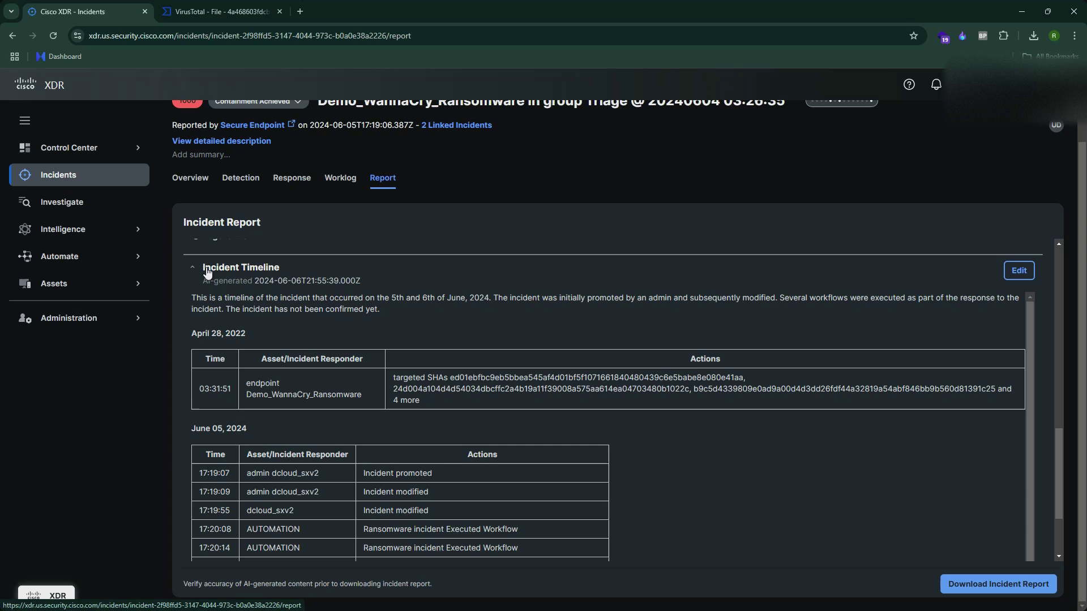
scroll(364, 282, "down", 3)
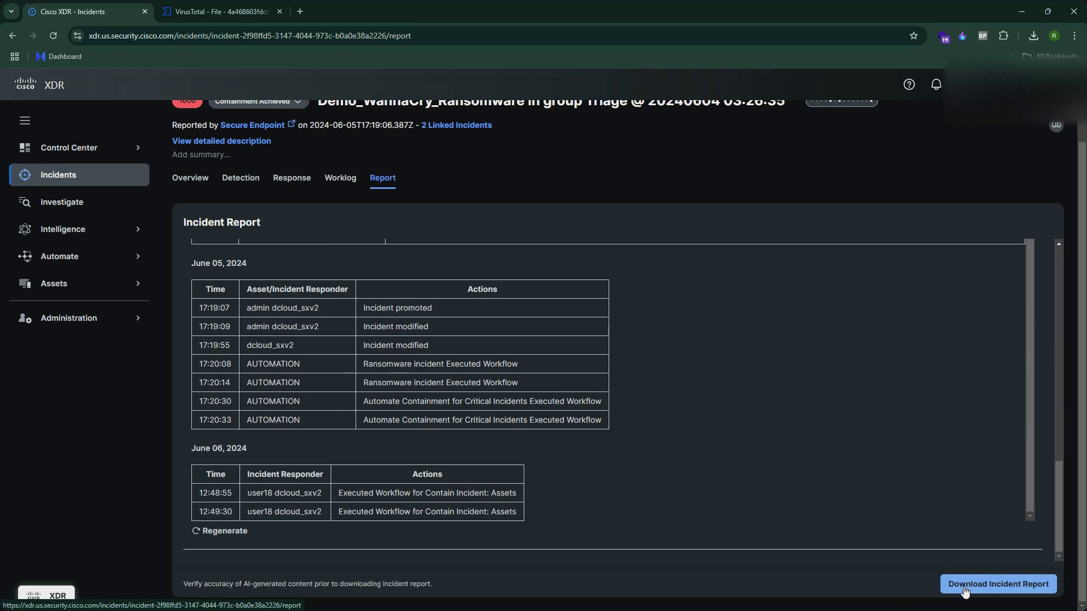
scroll(671, 524, "down", 5)
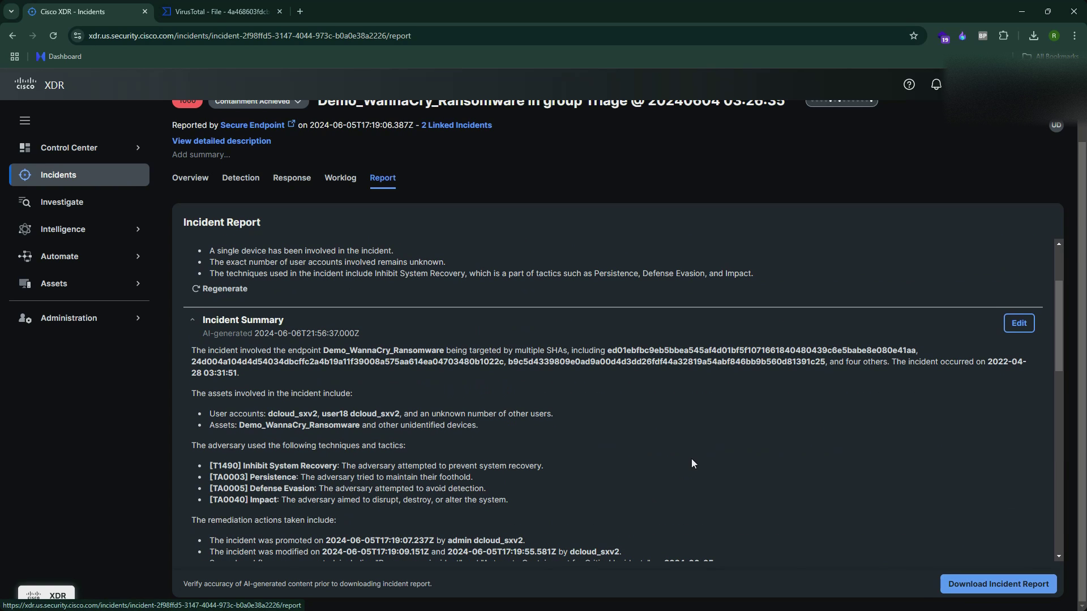
mouse_move(67, 284)
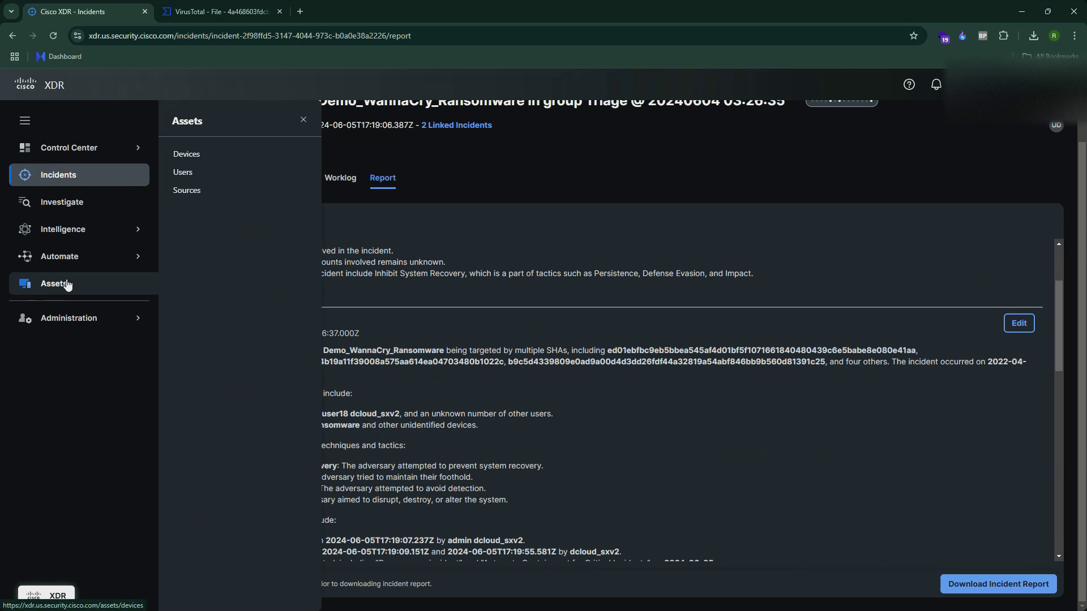